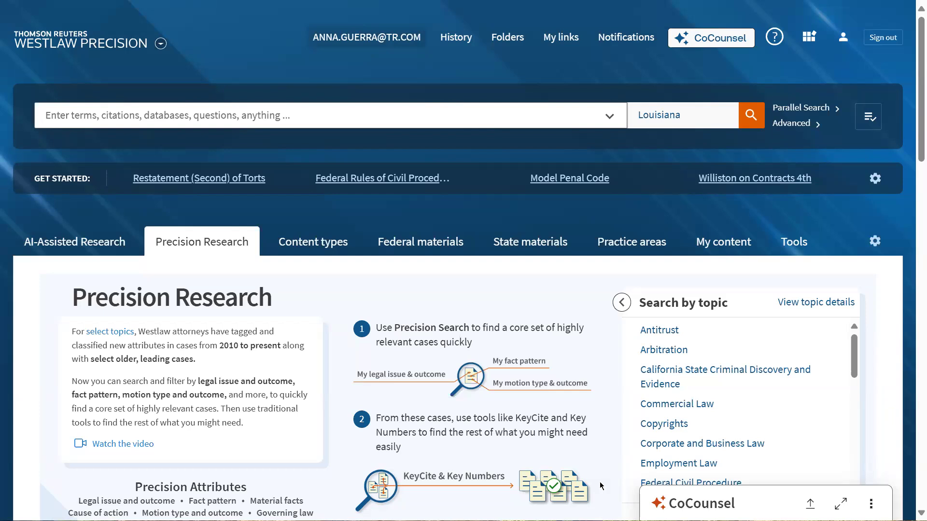
Step: Open the full list of saved research folders and look through the existing folders
click(507, 41)
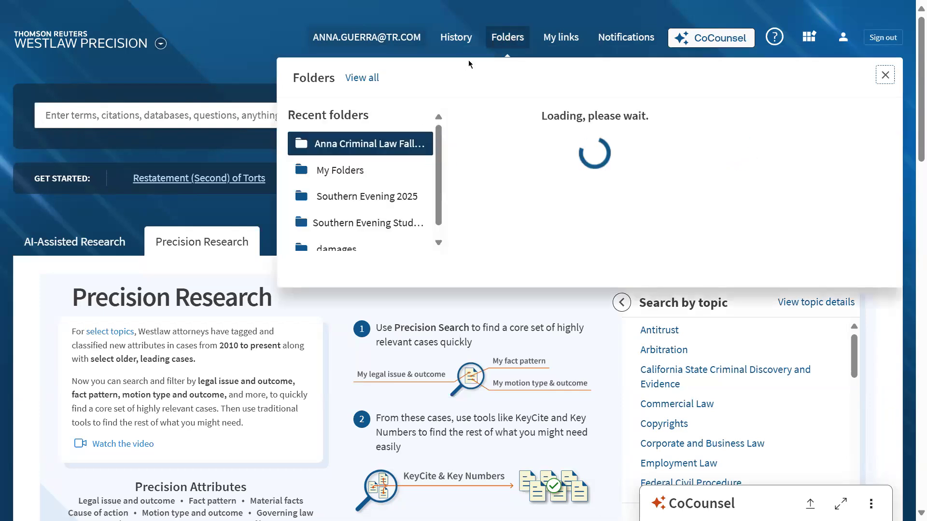
click(361, 78)
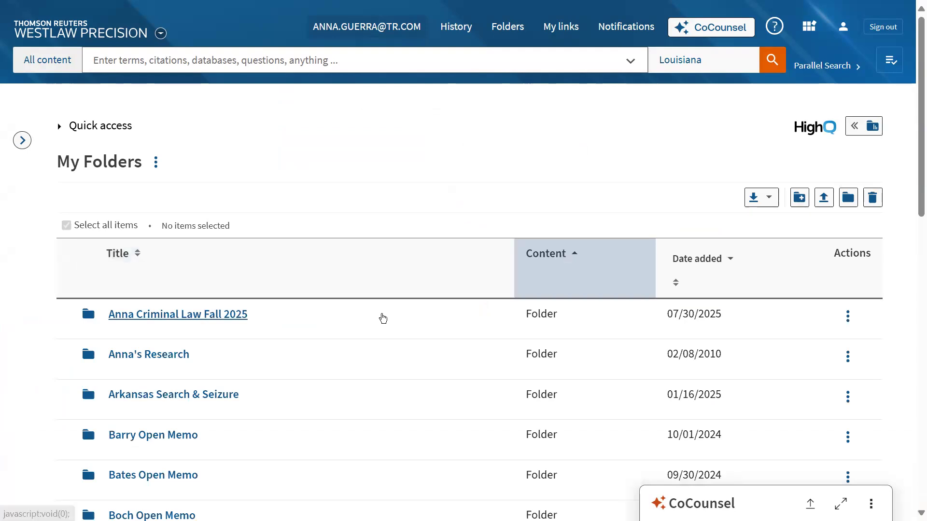
scroll(346, 302, down, 2)
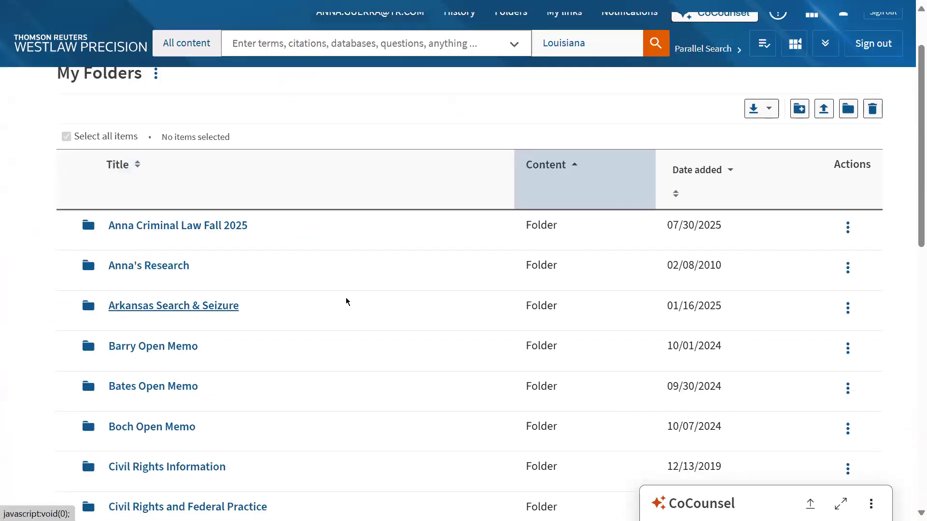
scroll(347, 303, down, 1)
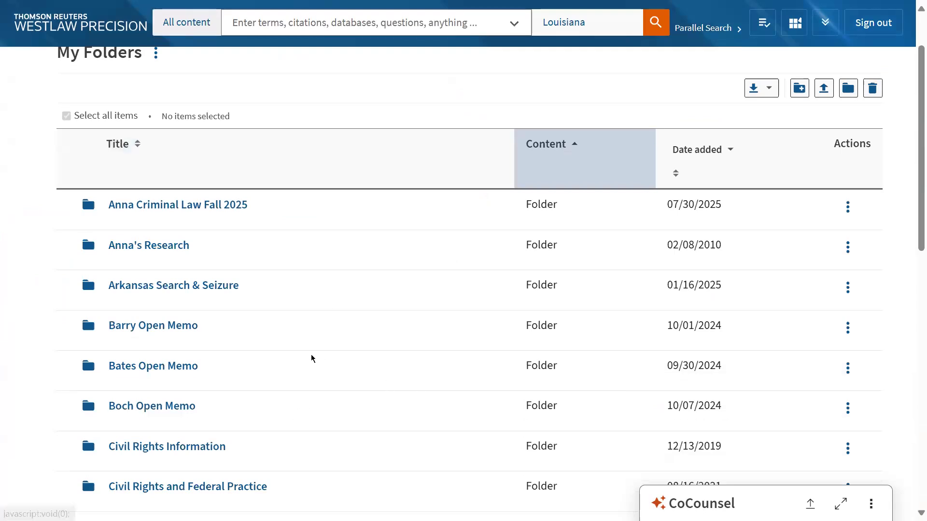
scroll(311, 358, down, 1)
scroll(312, 358, down, 4)
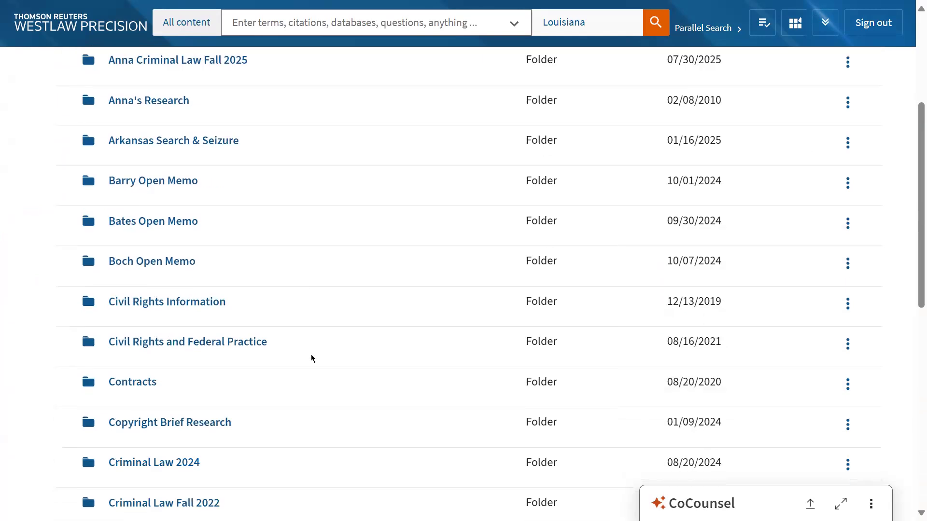
scroll(312, 359, down, 3)
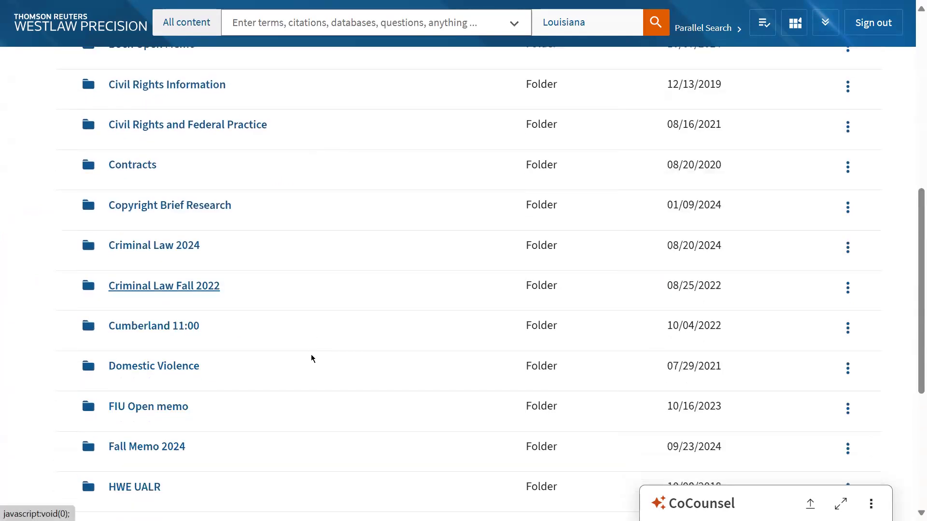
scroll(312, 358, down, 1)
scroll(311, 359, up, 10)
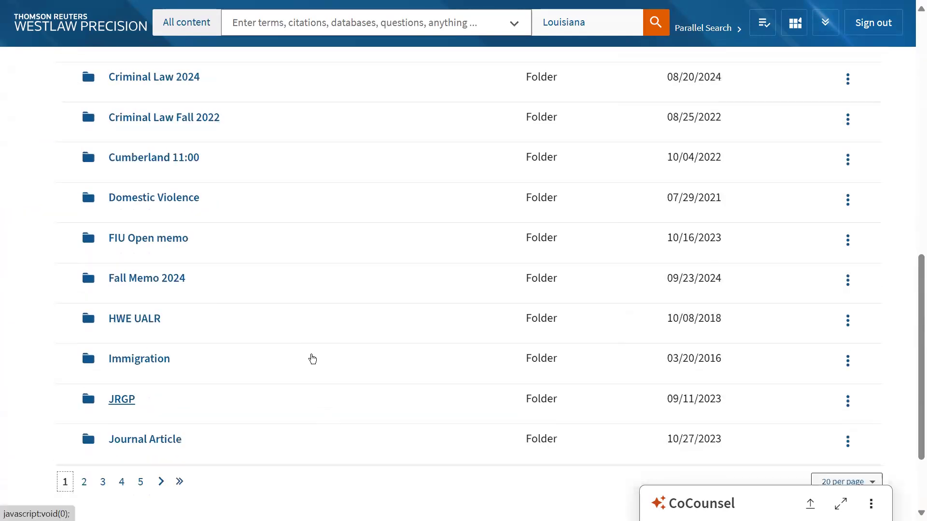
scroll(312, 358, up, 1)
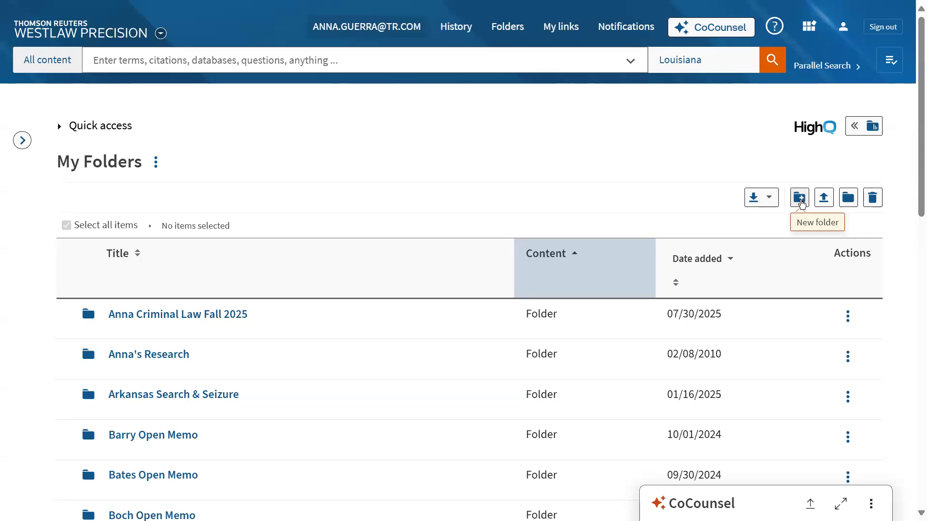
Step: Create a new folder directly under My Folders, named with the owner's first name followed by "LR&J"
click(800, 200)
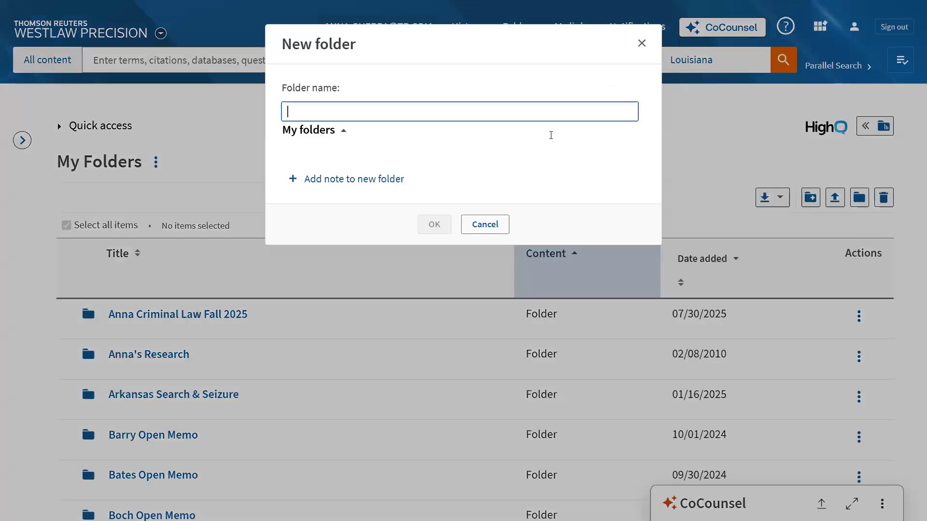
text(Anna LR&J)
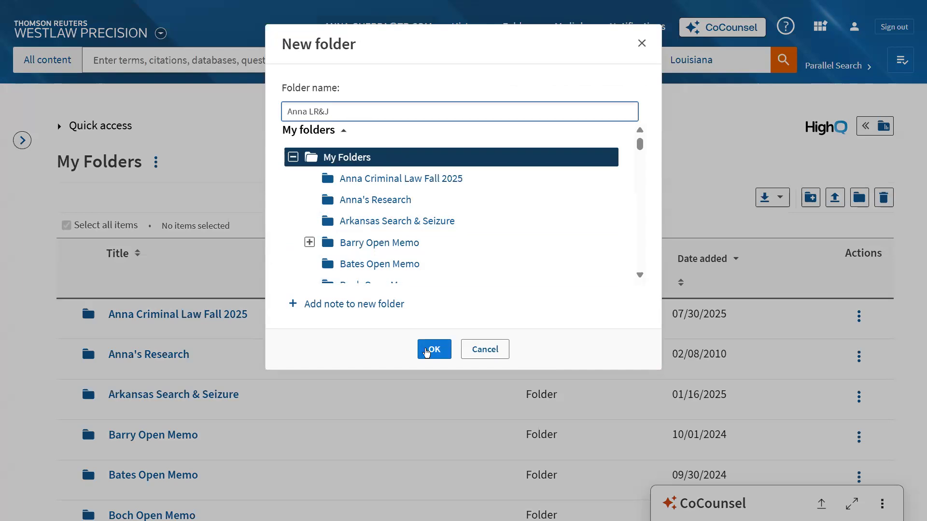
click(433, 351)
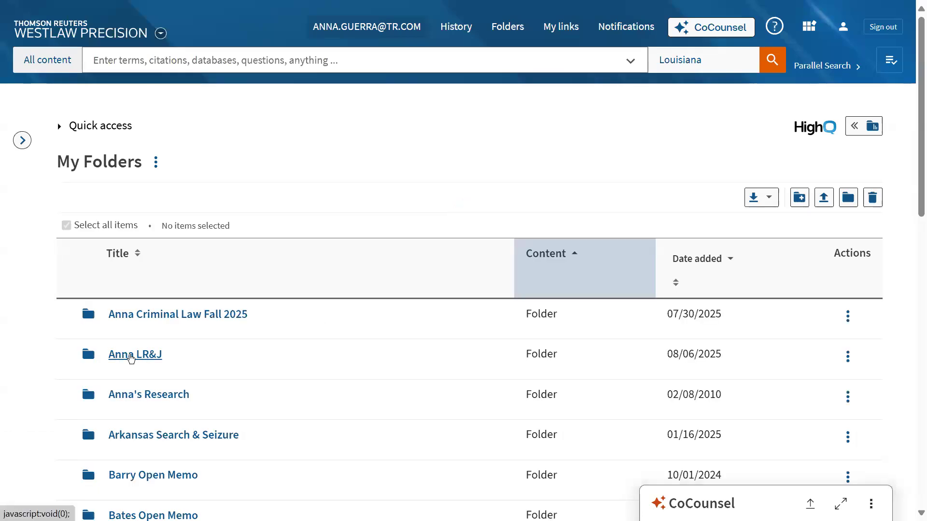
Step: Open the new LR&J folder and create a subfolder named "Cases" inside it
click(130, 357)
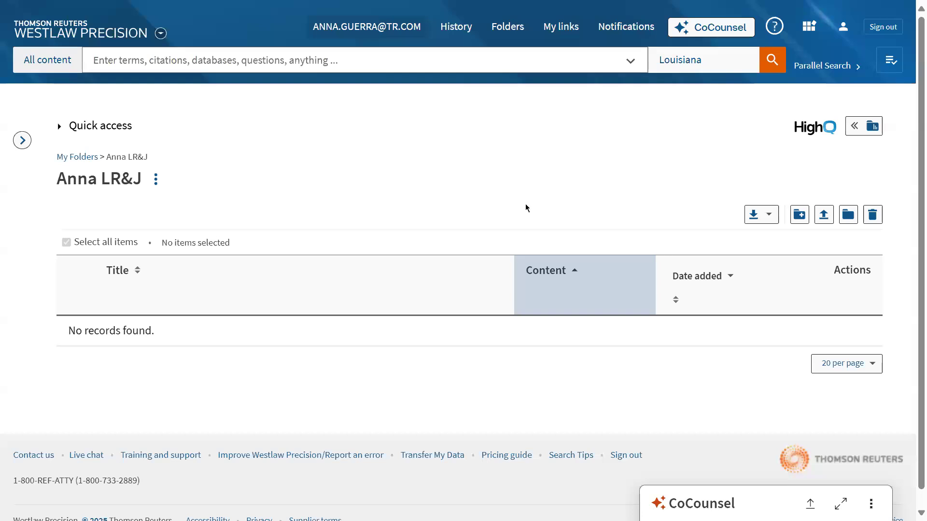
click(800, 216)
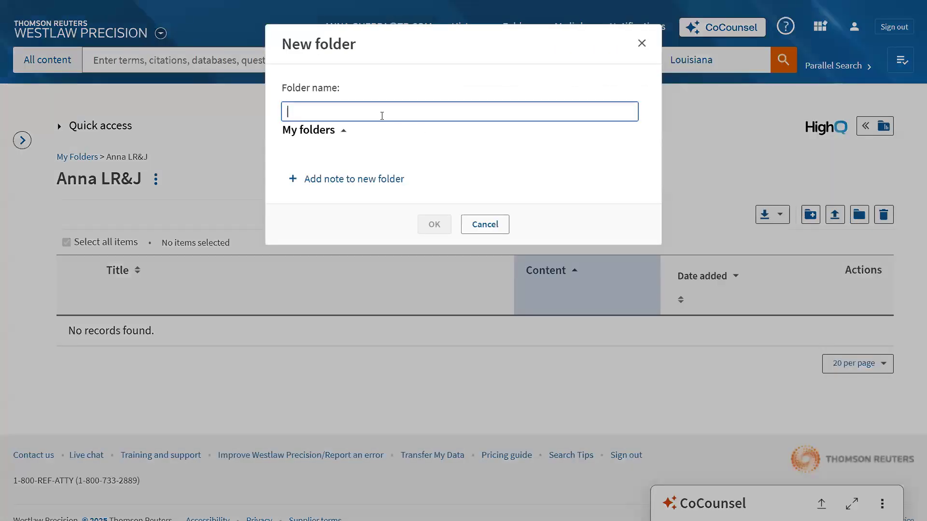
text(Cases)
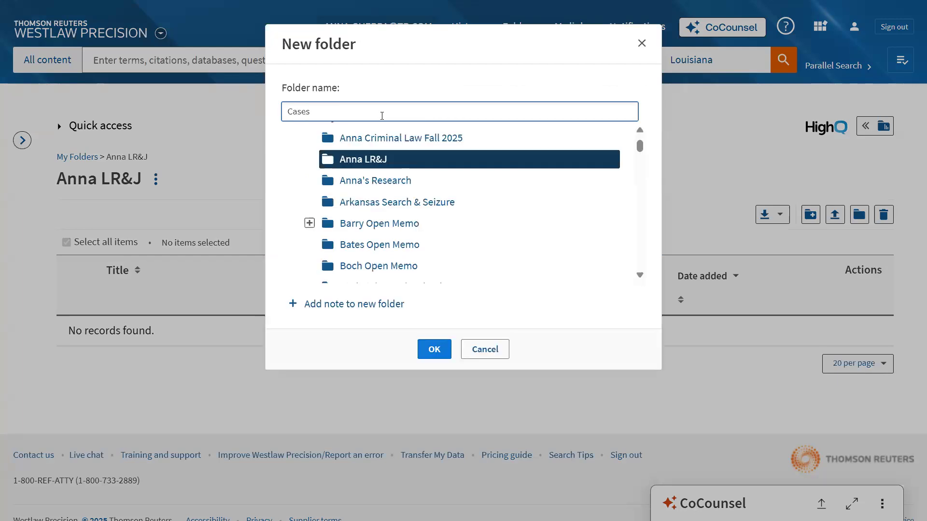
click(434, 351)
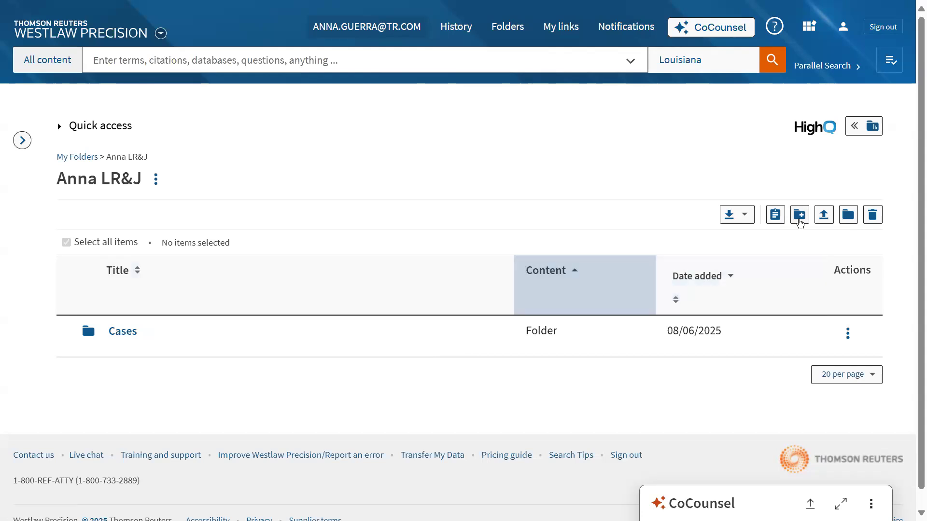
Step: Create a subfolder named "Articles-Texts & Treatises" in the LR&J folder
click(800, 216)
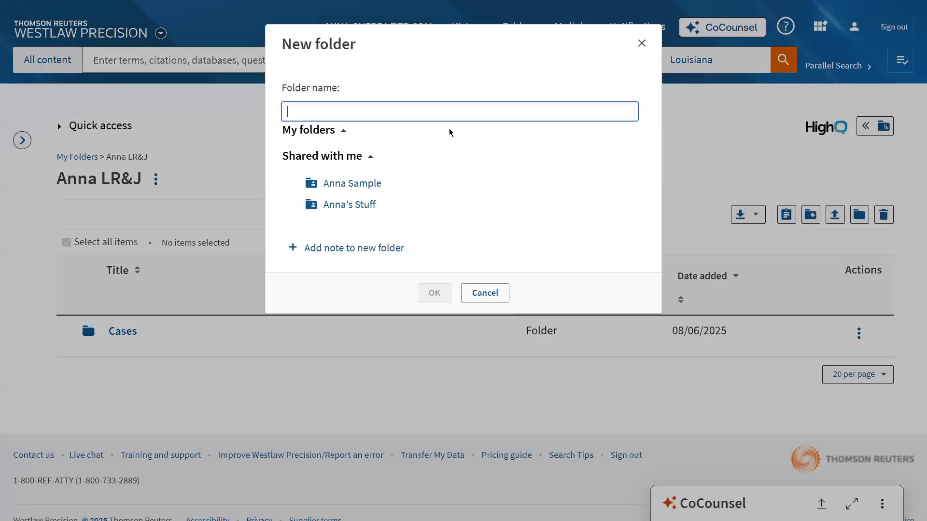
text(Articles)
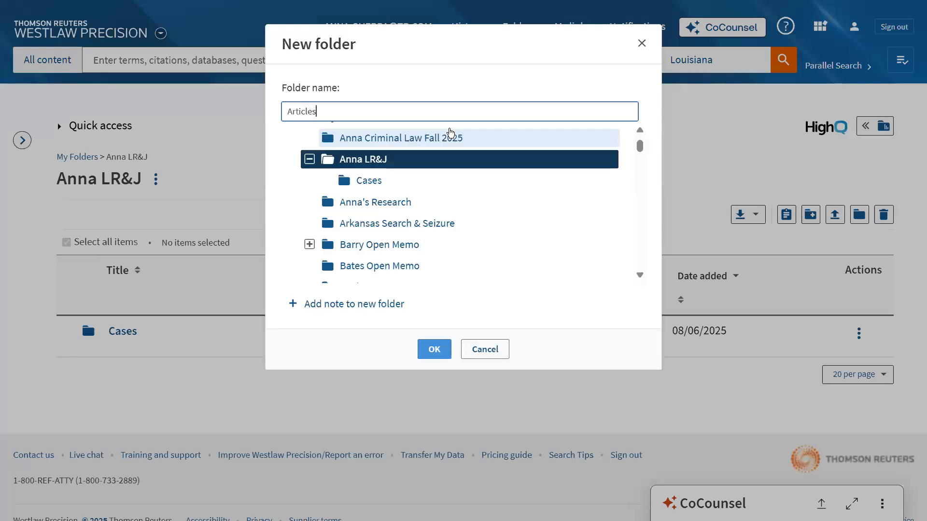
text(-Te)
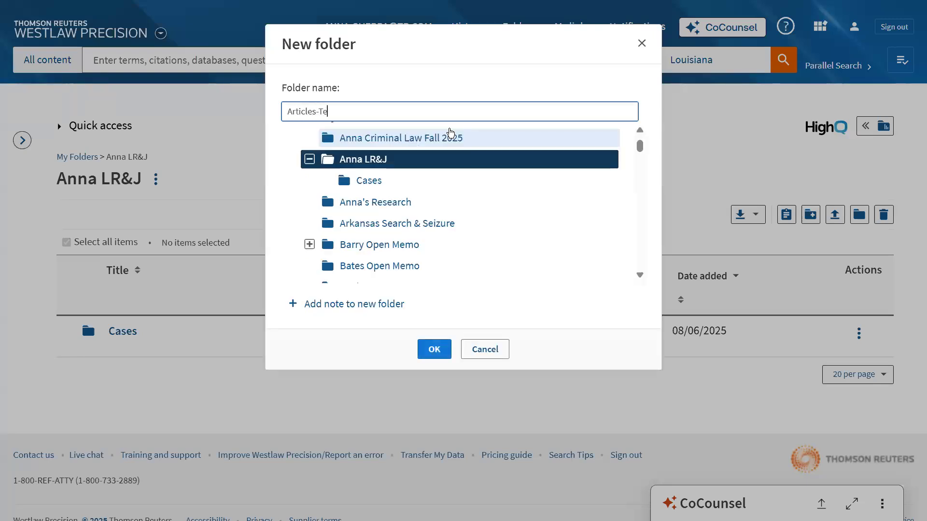
text(xts & Treatises)
click(434, 350)
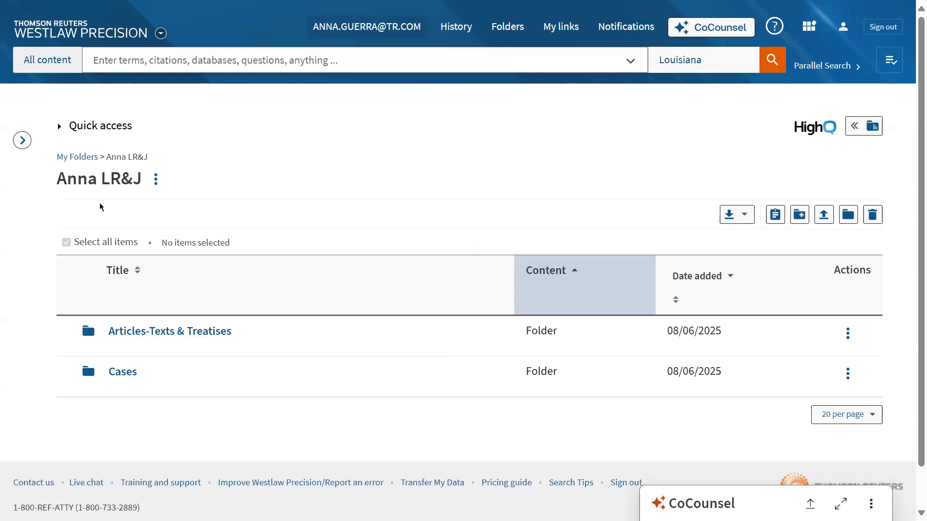
Step: Create a subfolder named "Articles-Law Reviews & Journals" in the LR&J folder
click(799, 215)
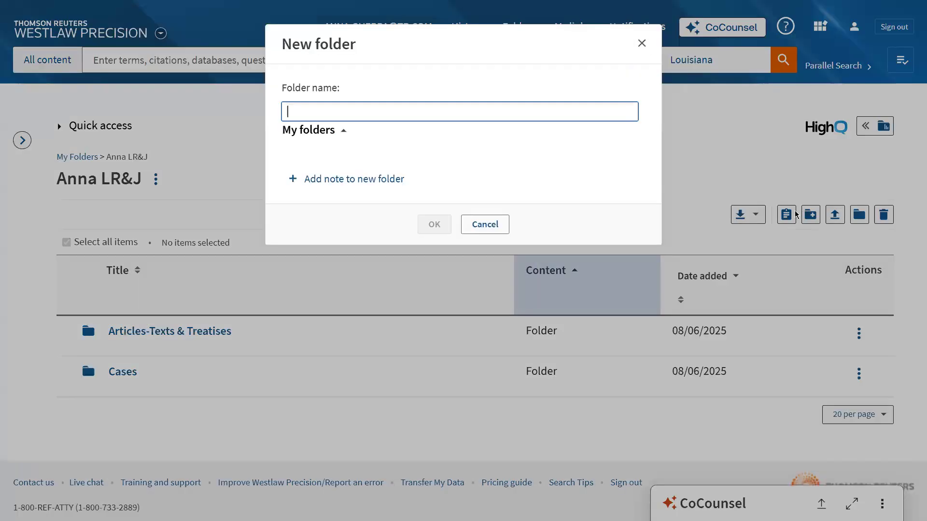
text(Articles)
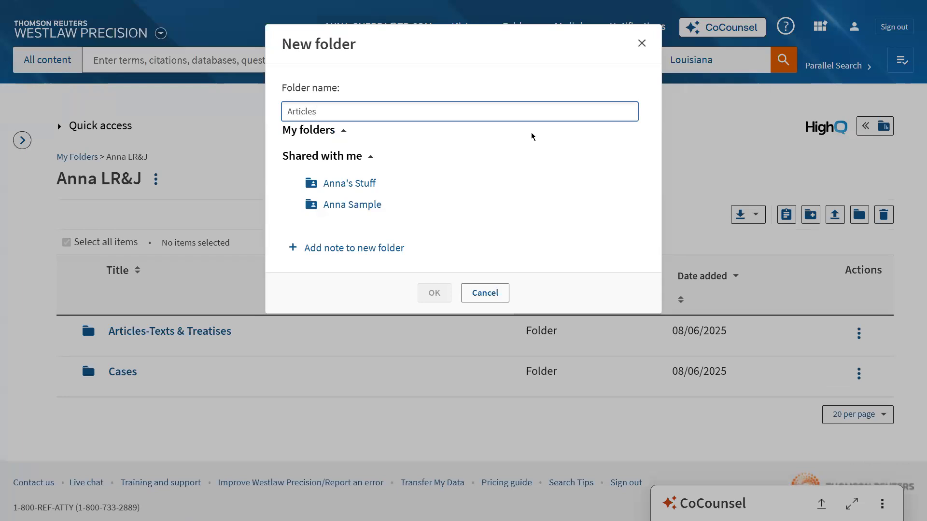
text(-Law Reivew)
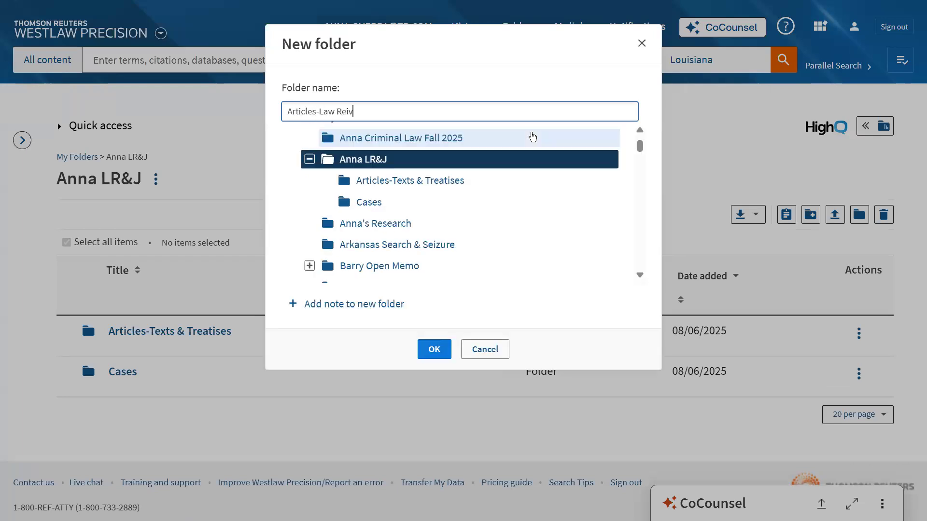
key(BackSpace)
key(BackSpace)
key(BackSpace)
key(BackSpace)
key(BackSpace)
text(views & Journals)
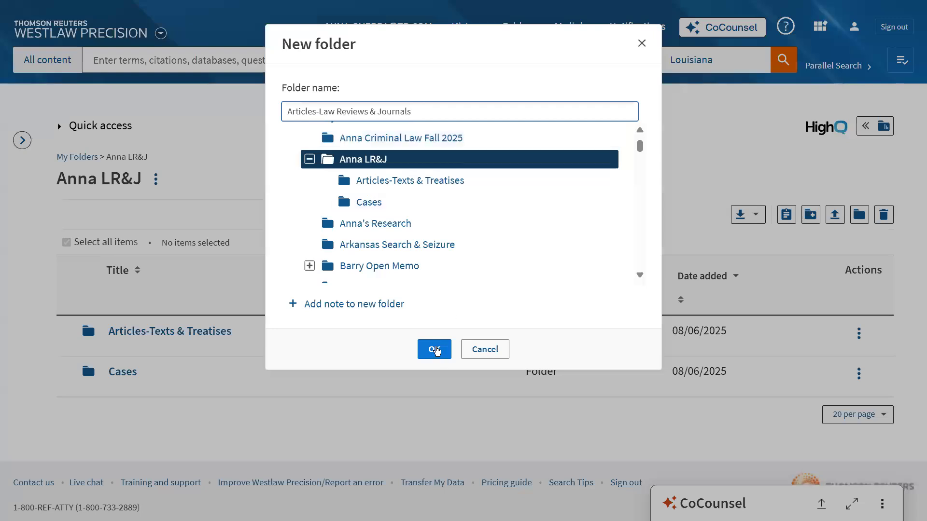
click(435, 350)
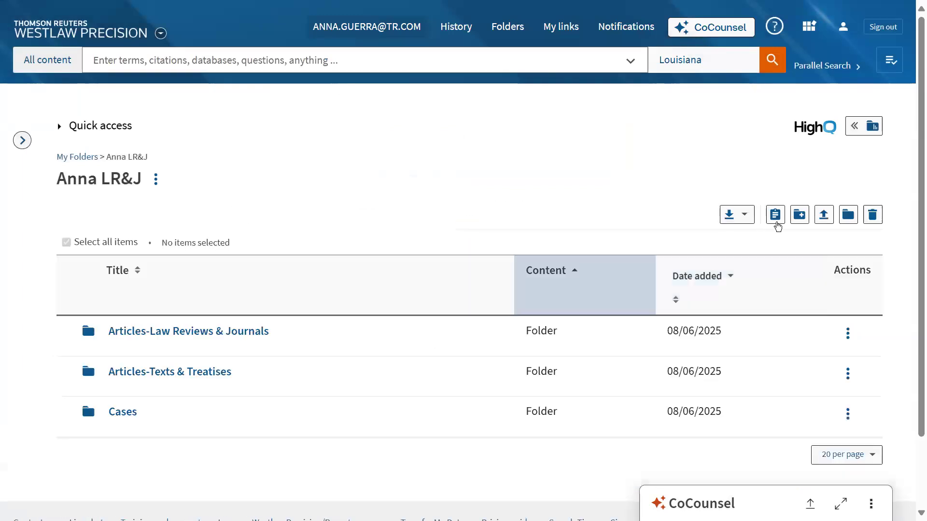
Step: Create a subfolder named "Statutes & Regulations" in the LR&J folder and check the subfolder list
click(802, 218)
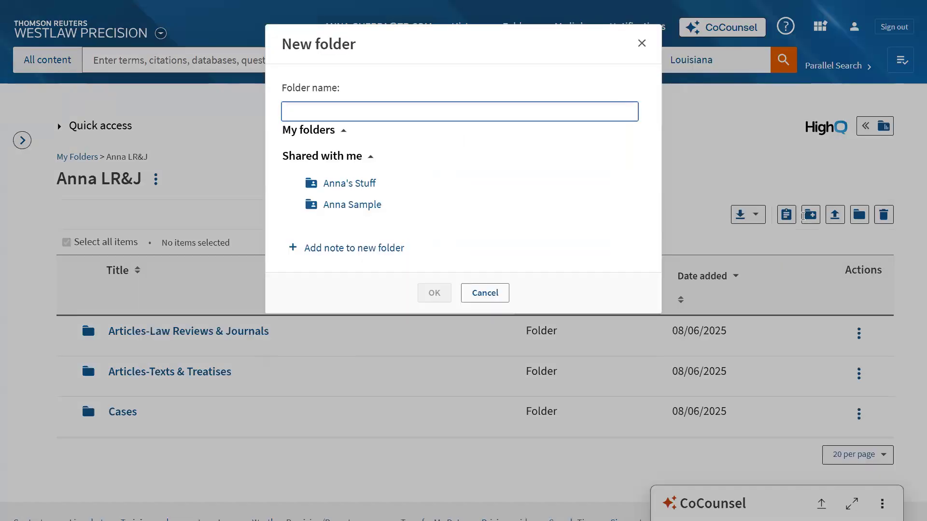
text(Statutes &)
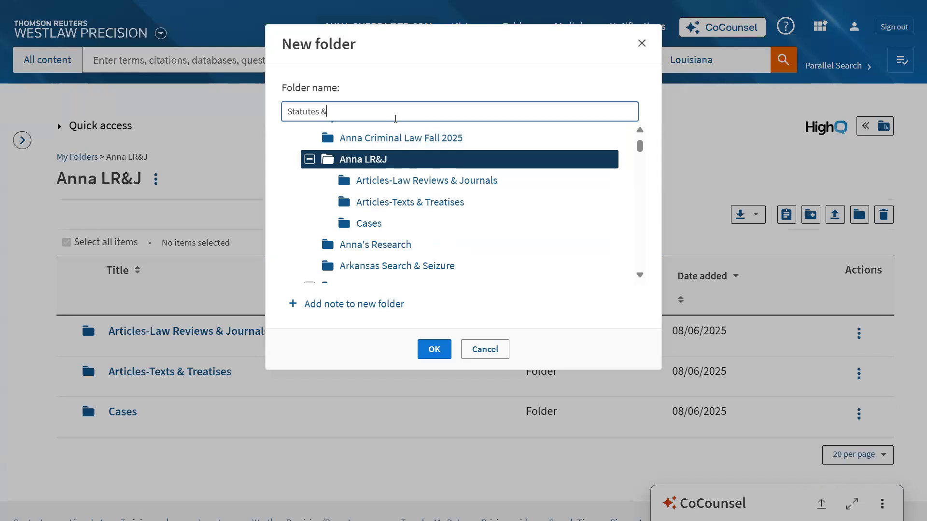
text( Regulations)
click(434, 349)
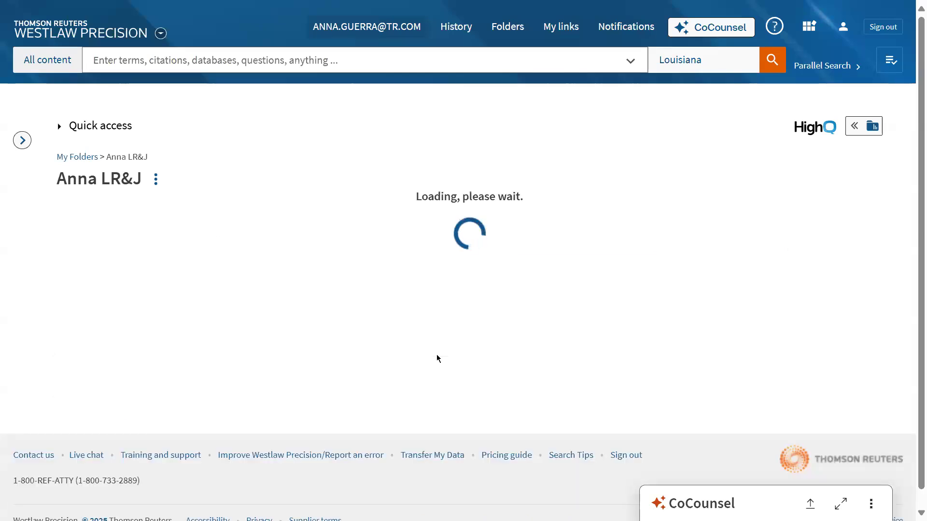
scroll(246, 318, down, 1)
scroll(246, 318, down, 1)
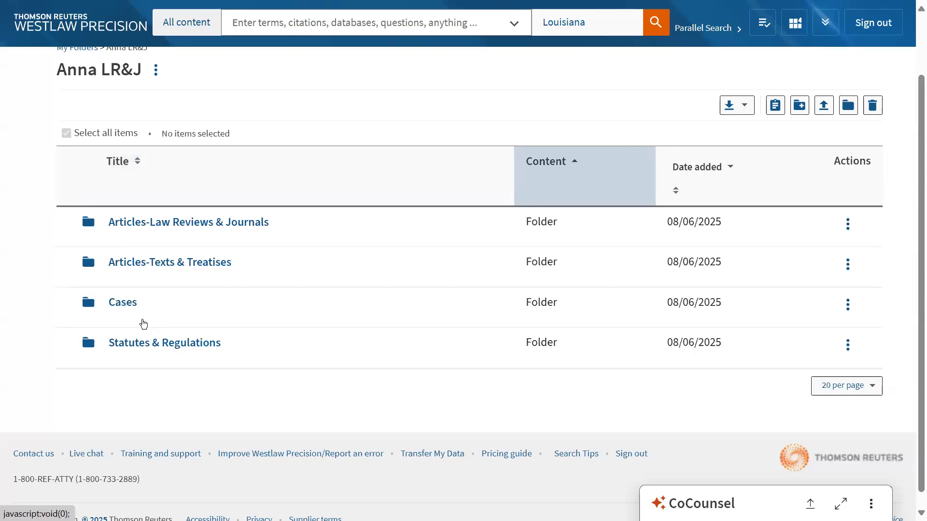
scroll(140, 324, up, 3)
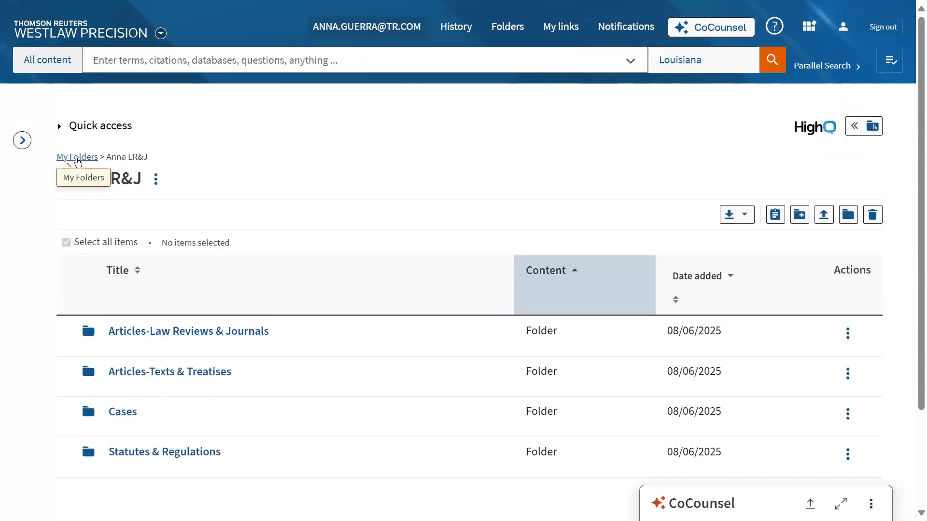
Step: Return to My Folders, open the Criminal Law Fall 2025 folder and review its saved cases and secondary sources
click(77, 159)
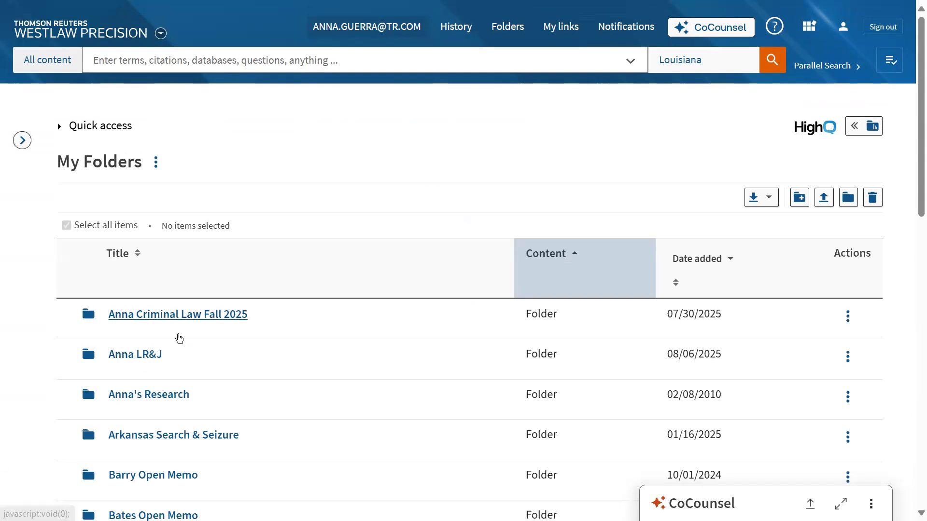
click(181, 316)
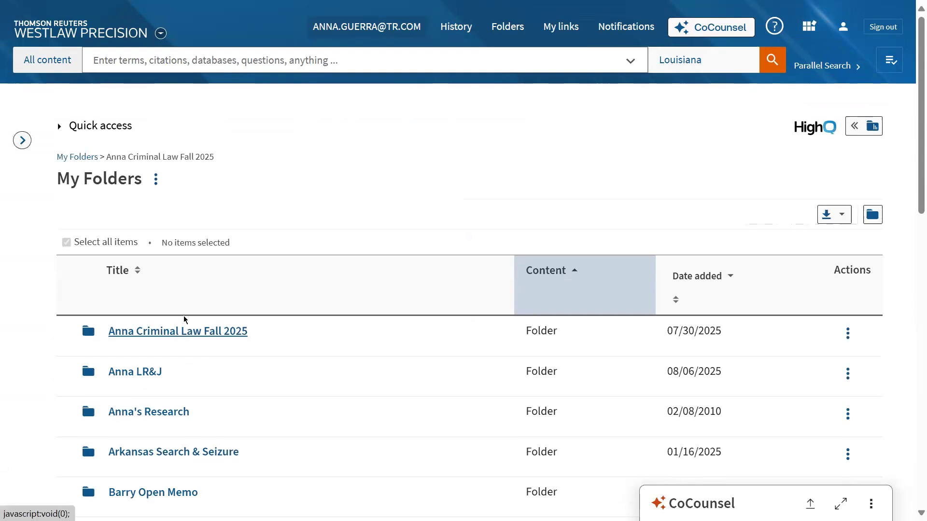
click(186, 337)
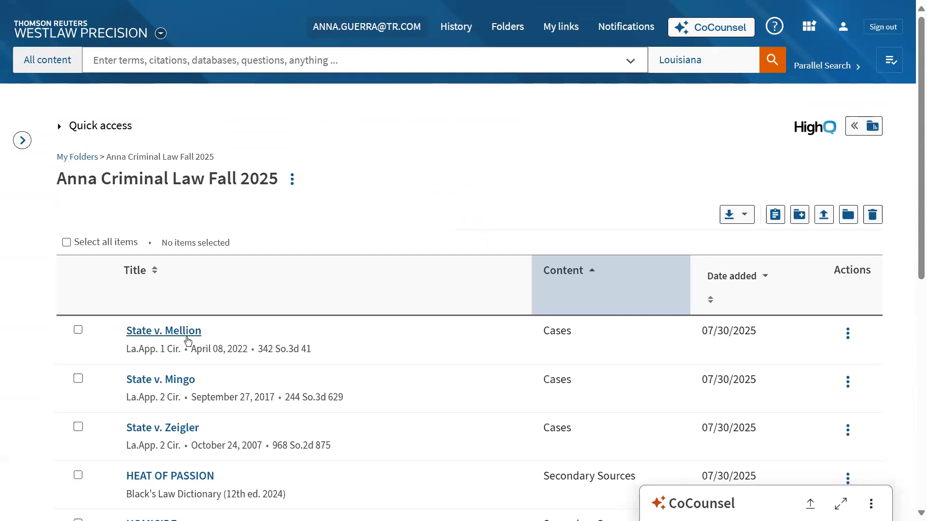
scroll(212, 345, down, 5)
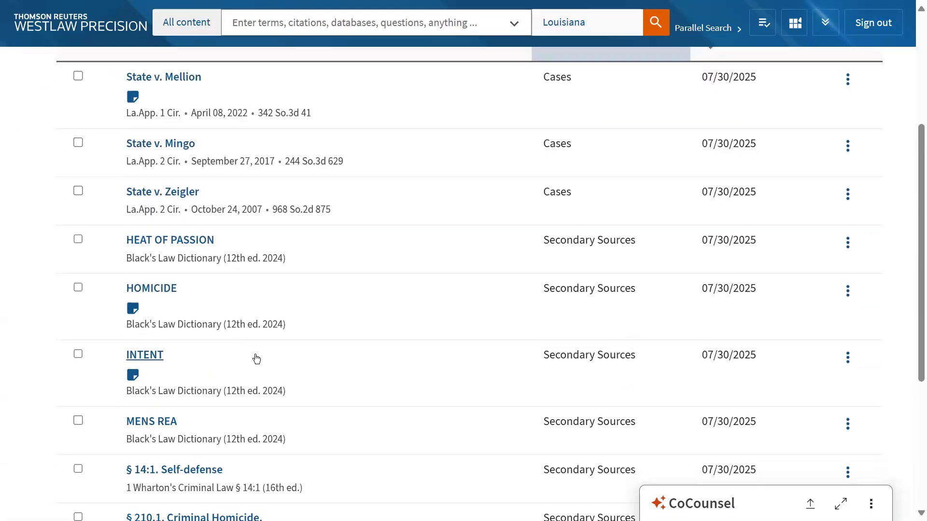
scroll(255, 358, down, 5)
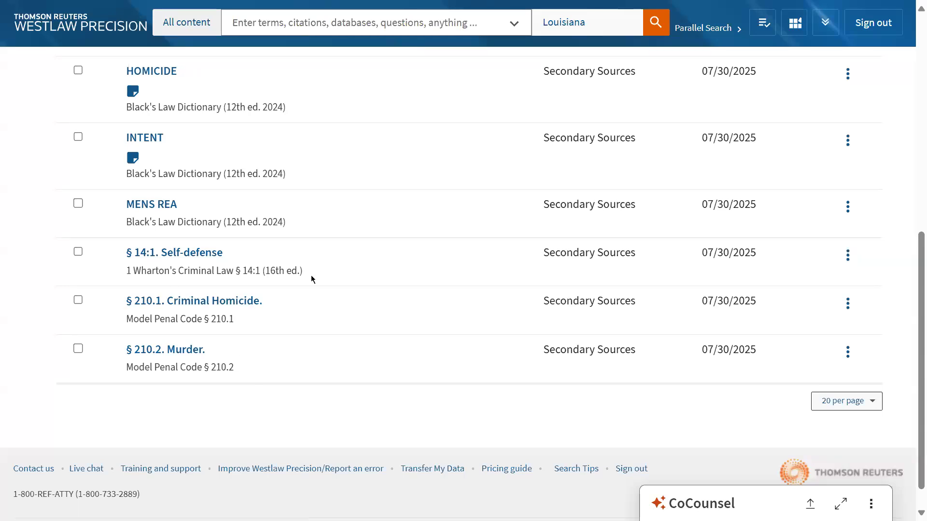
scroll(312, 279, up, 10)
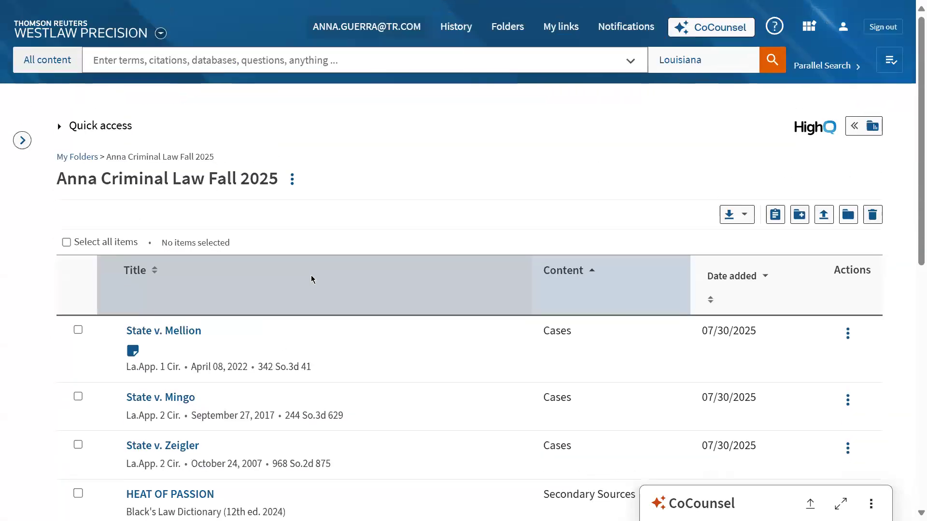
Step: Return to My Folders and open the Cases subfolder inside the LR&J folder
click(79, 157)
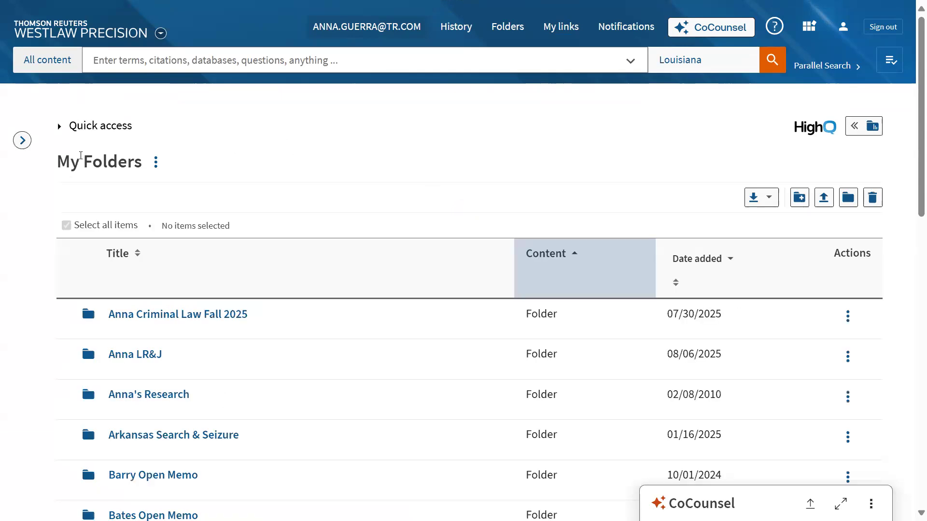
scroll(113, 178, down, 4)
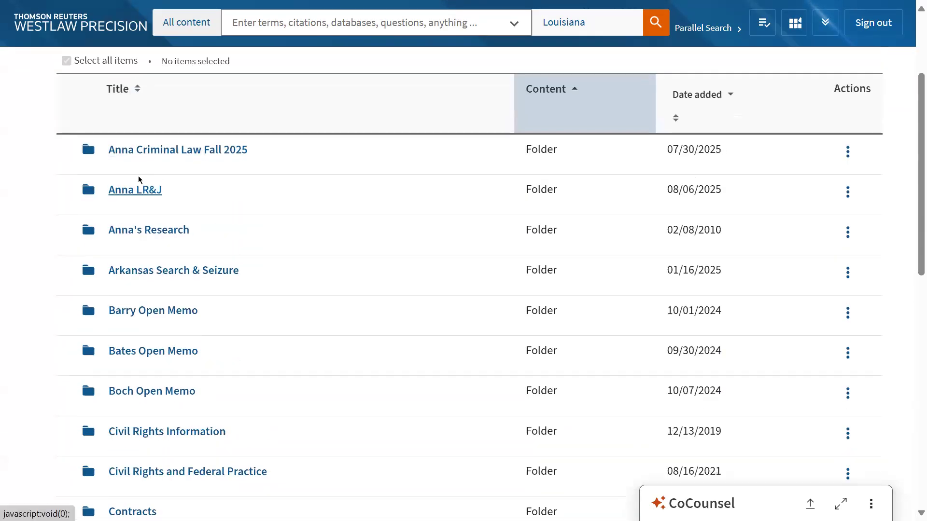
click(137, 190)
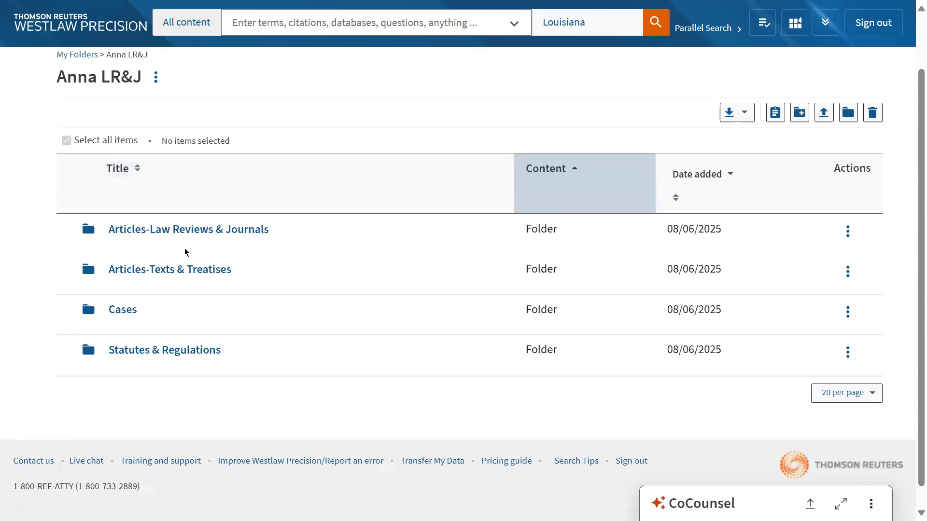
click(127, 314)
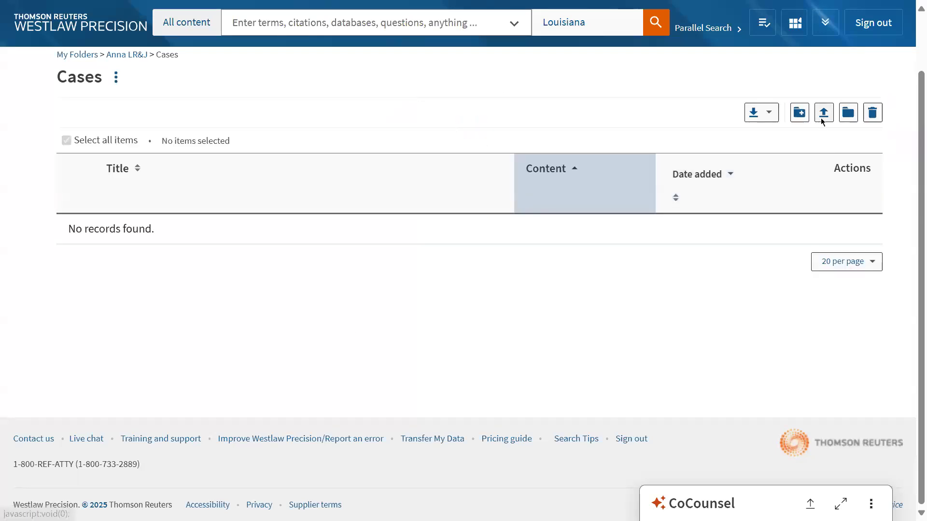
Step: Show the delivery options for the Cases subfolder and choose Email as the delivery method
click(770, 116)
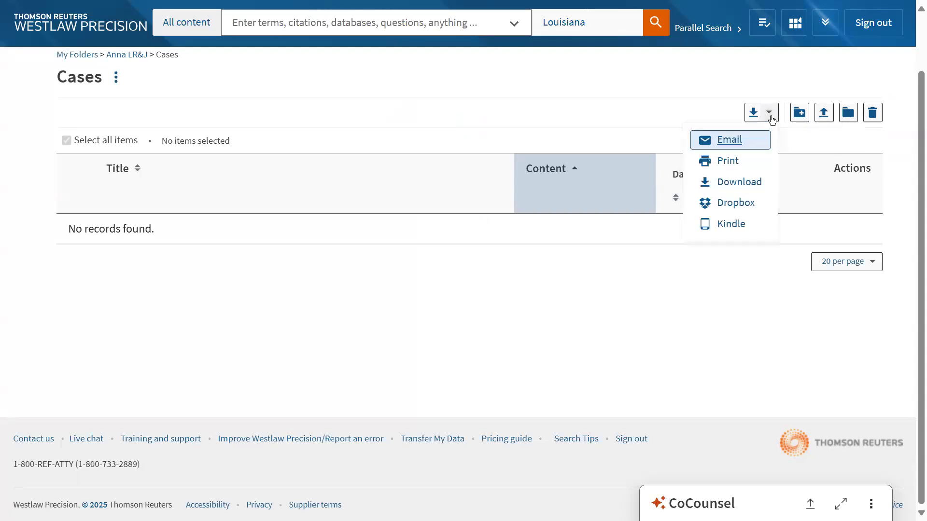
click(728, 141)
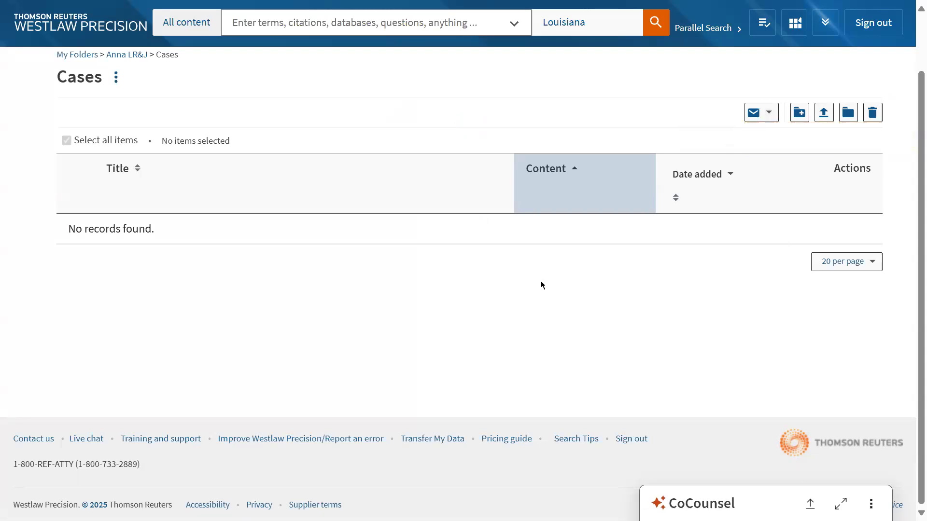
scroll(542, 285, up, 3)
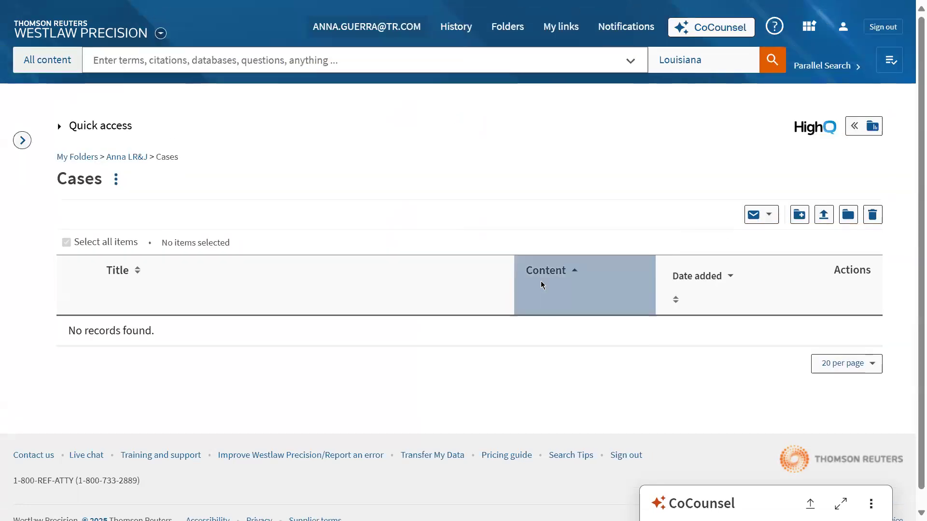